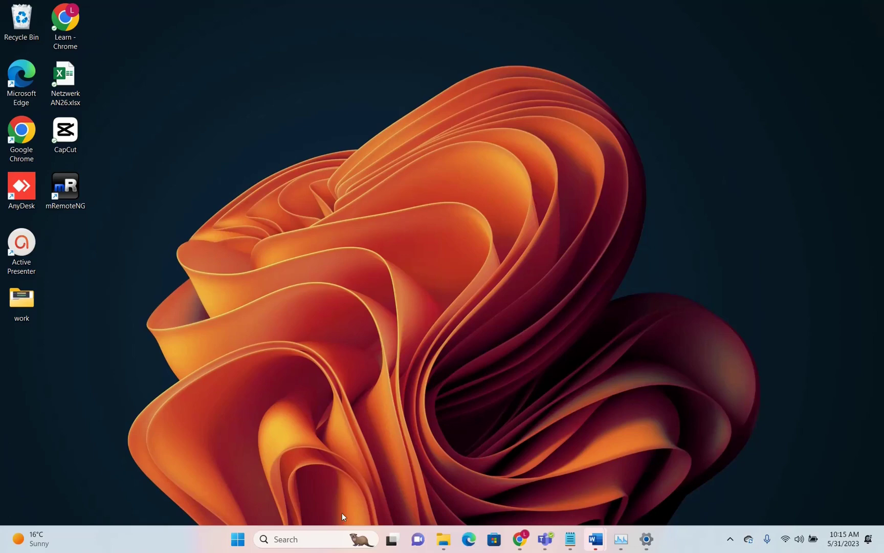
# Open the Settings app by searching 'sett' from the taskbar.
pyautogui.click(302, 539)
pyautogui.write('sett')
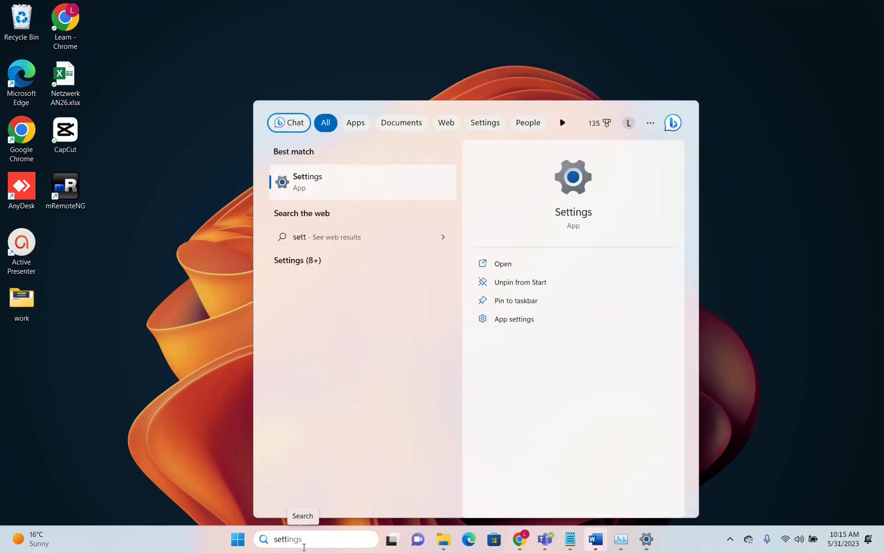
pyautogui.press('Return')
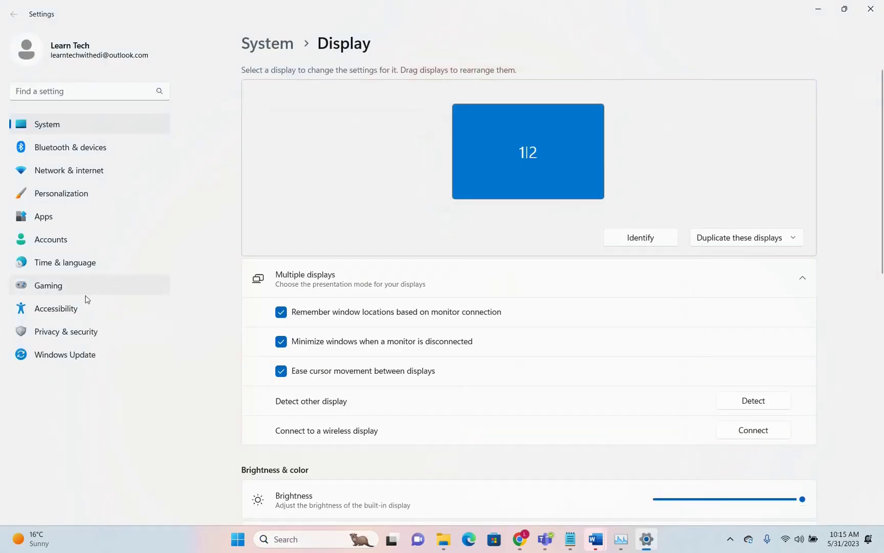
# Go to Windows Update and turn 'get the latest updates early' off and back on.
pyautogui.click(77, 361)
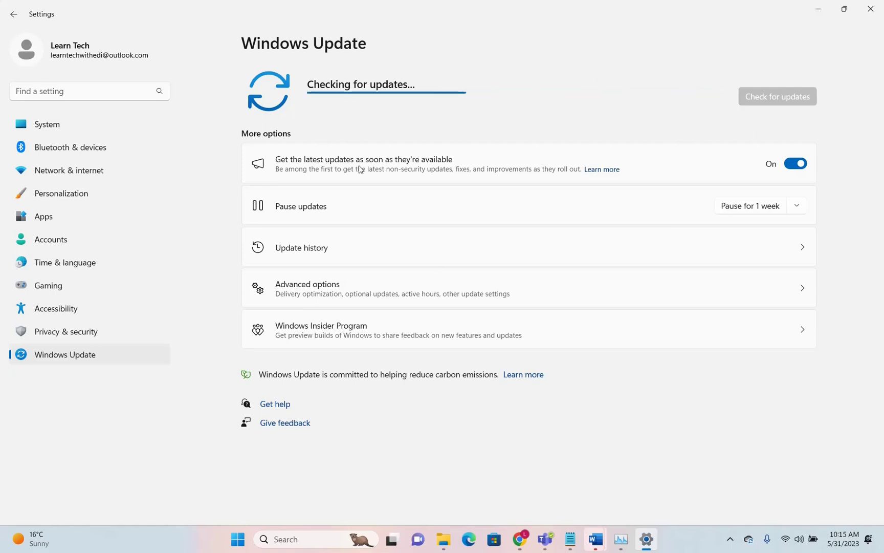
pyautogui.click(800, 168)
pyautogui.click(801, 169)
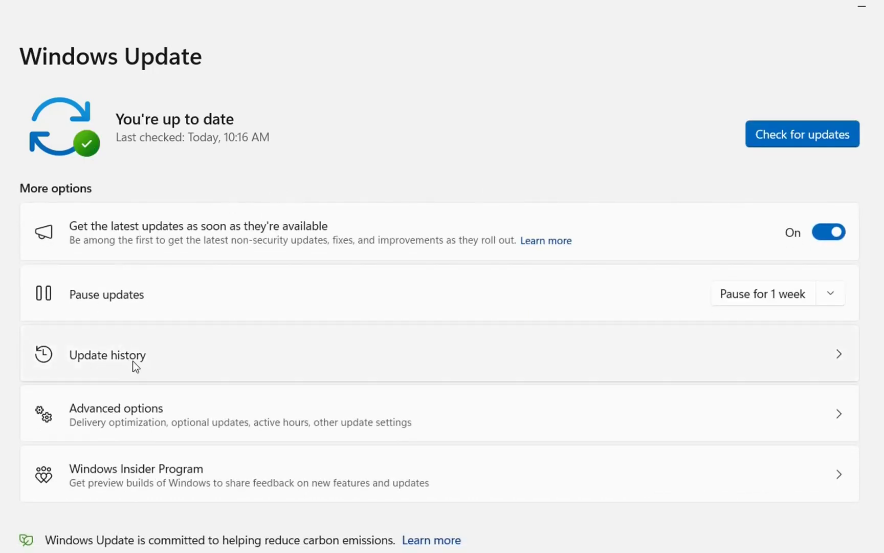
# In Update history, select the top entry's KB5026446 number, then go back and check for updates.
pyautogui.click(158, 360)
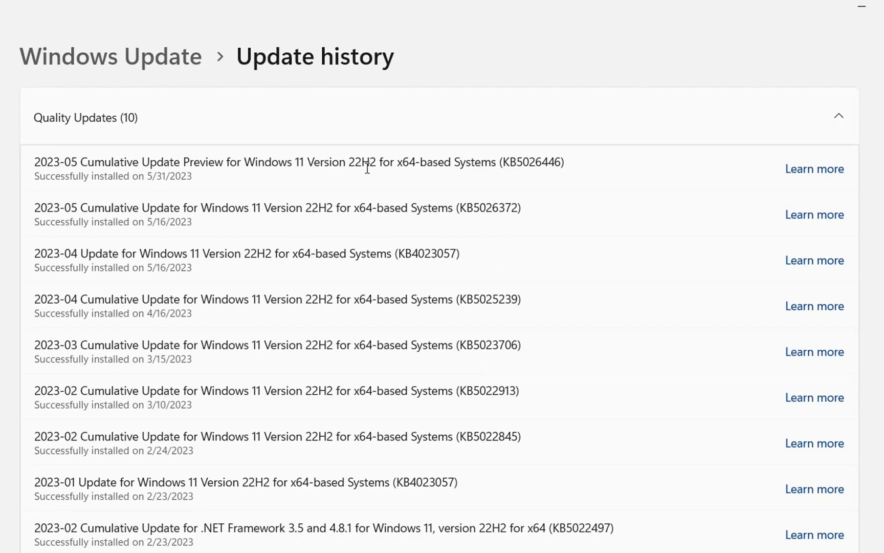
pyautogui.moveTo(506, 159); pyautogui.dragTo(566, 161)
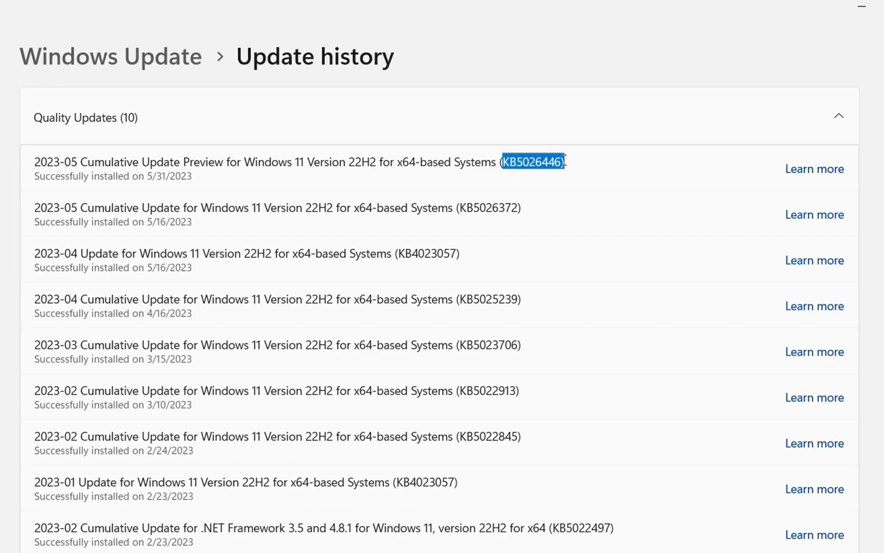
pyautogui.click(568, 162)
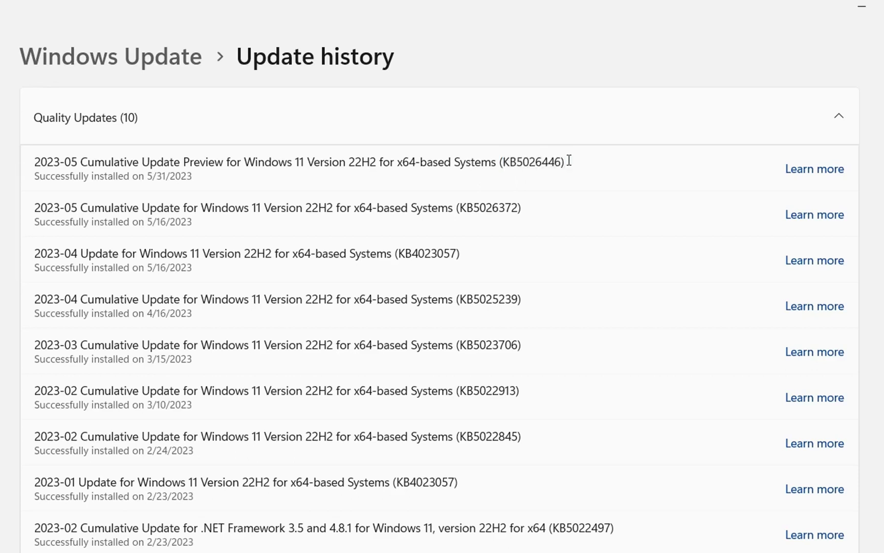
pyautogui.hotkey('alt', 'Left')
pyautogui.click(815, 138)
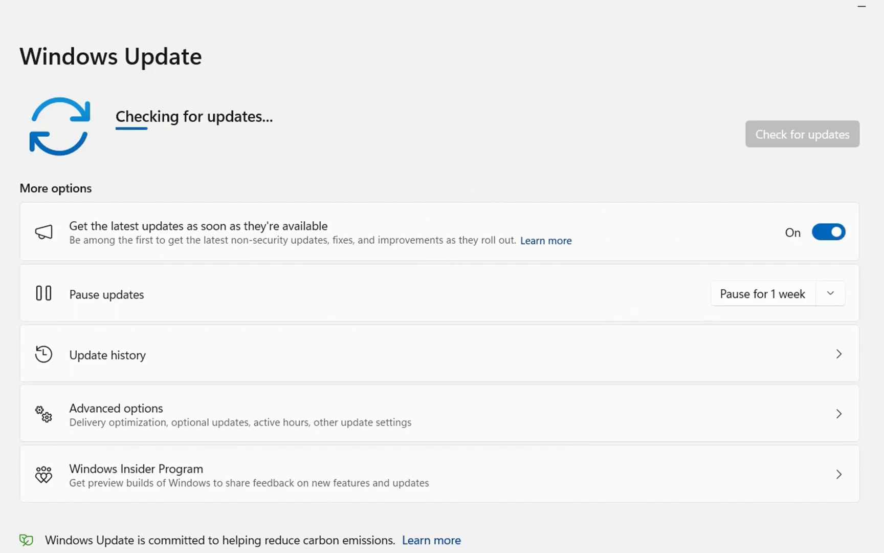
# In Chrome, view the Update Catalog results for KB5026446, then scroll through its support article.
pyautogui.click(404, 545)
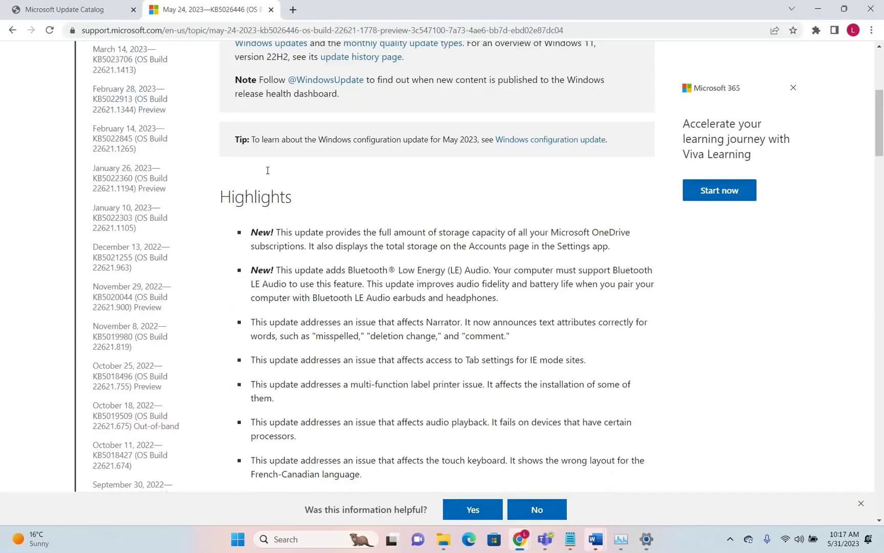
pyautogui.click(72, 11)
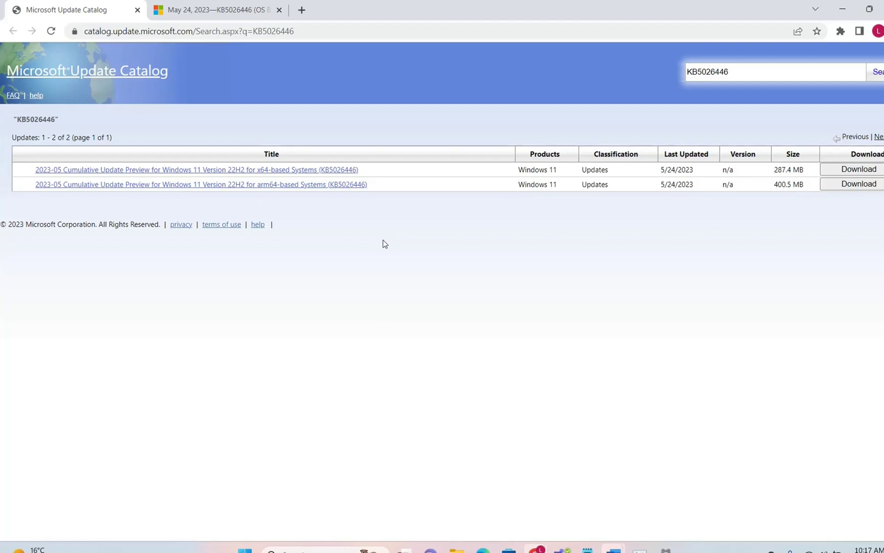
pyautogui.click(251, 8)
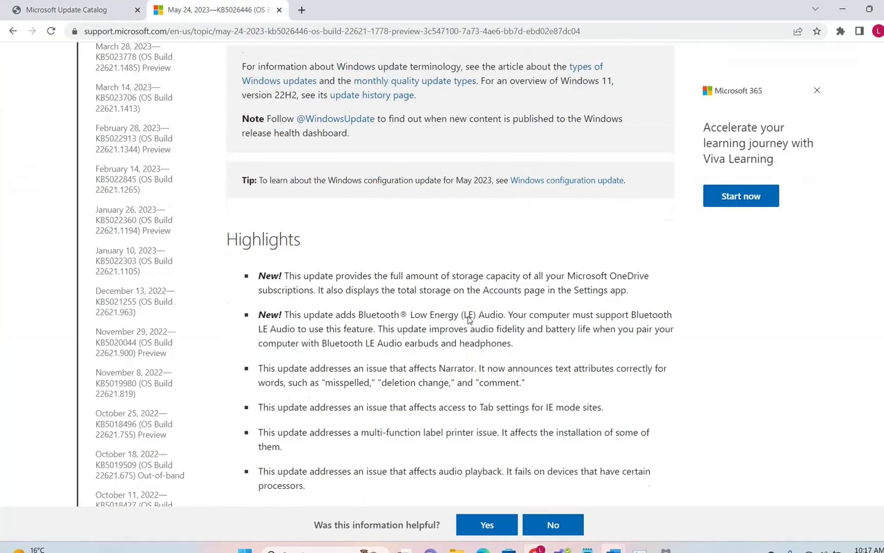
pyautogui.scroll(3, 470, 318)
pyautogui.scroll(-2, 464, 312)
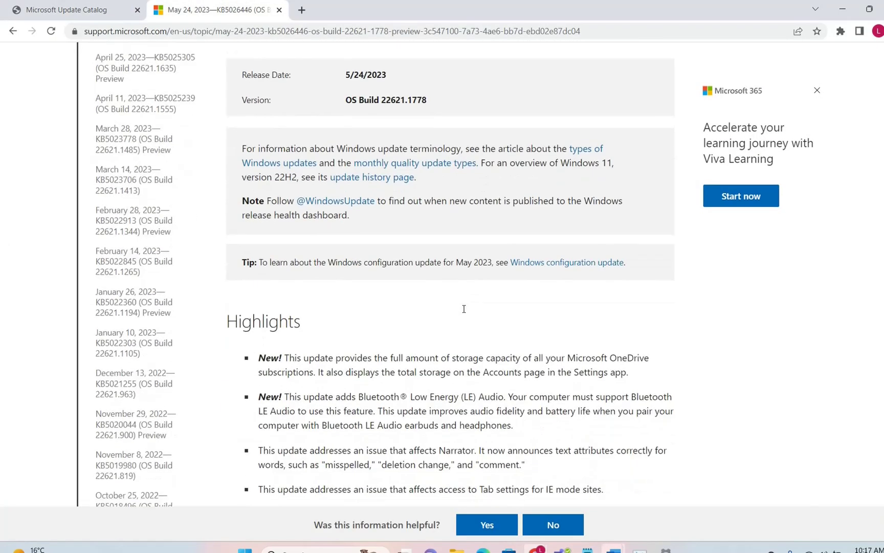
pyautogui.scroll(3, 464, 308)
pyautogui.scroll(-9, 464, 309)
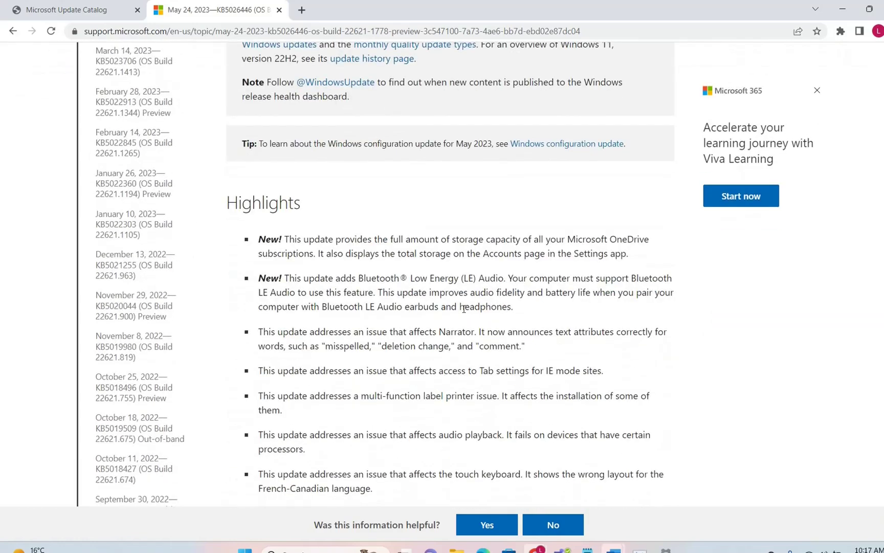
pyautogui.scroll(-9, 464, 312)
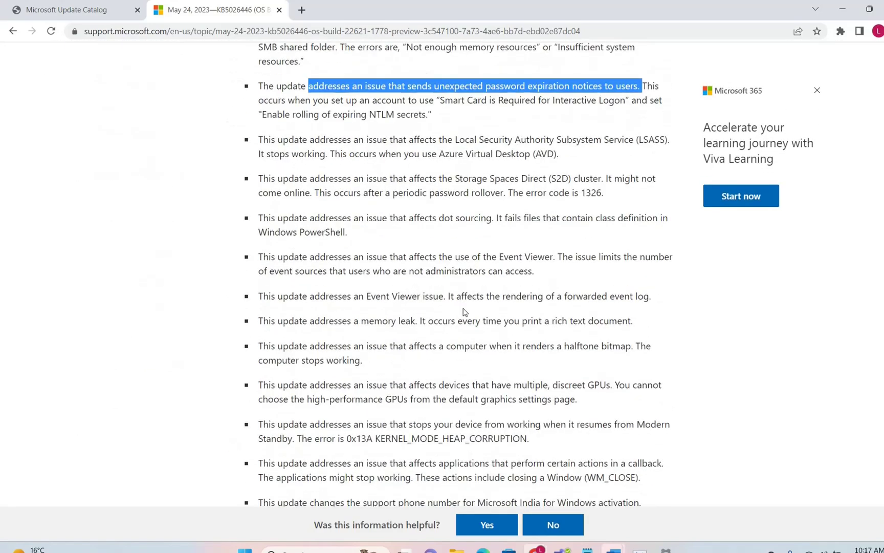
pyautogui.scroll(-6, 464, 311)
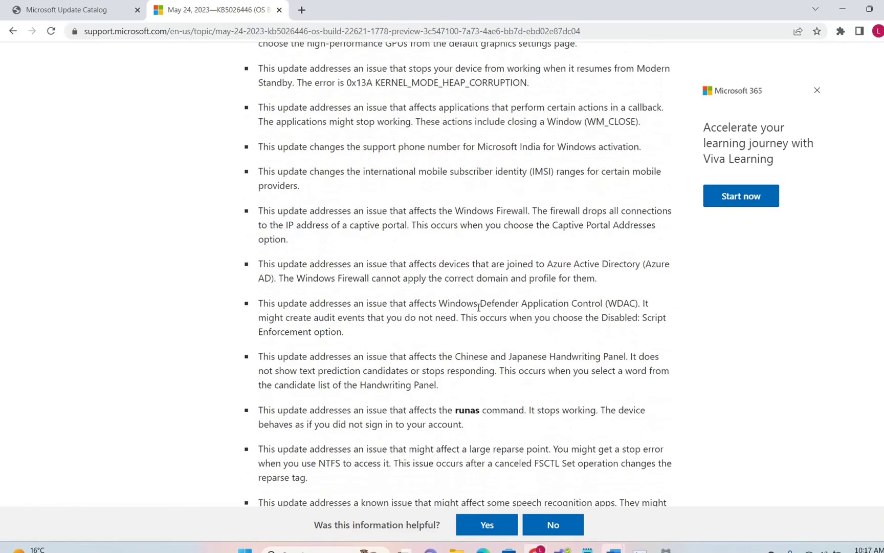
# Minimize Chrome and Settings to show the desktop, then bring up and dismiss the taskbar's context menu.
pyautogui.click(843, 7)
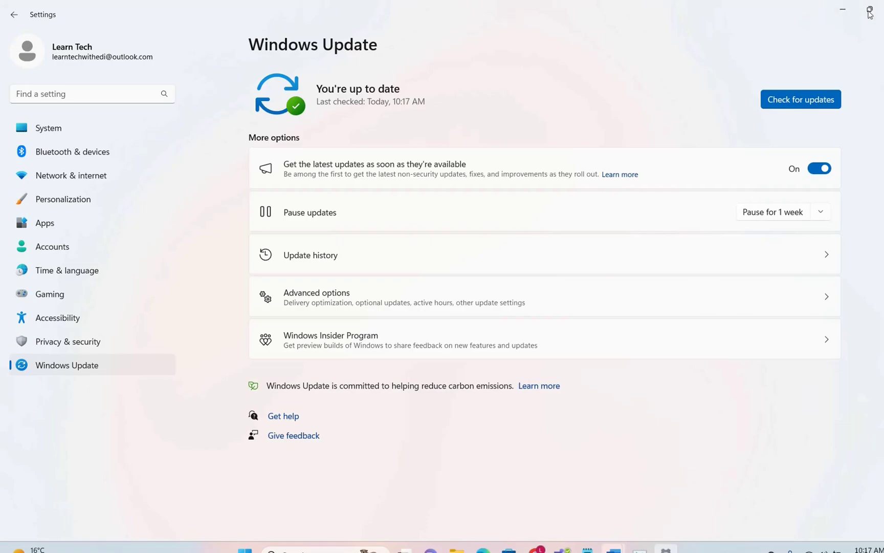
pyautogui.click(843, 10)
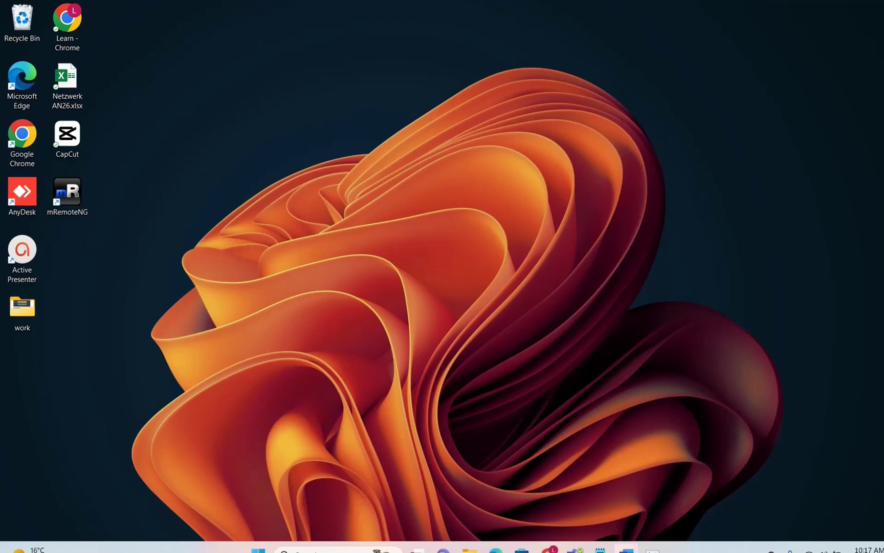
pyautogui.rightClick(710, 547)
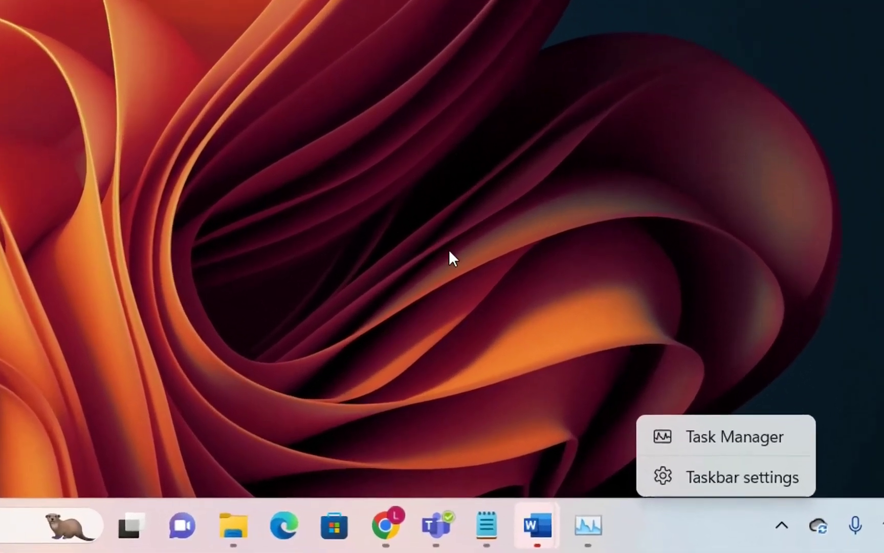
pyautogui.click(739, 542)
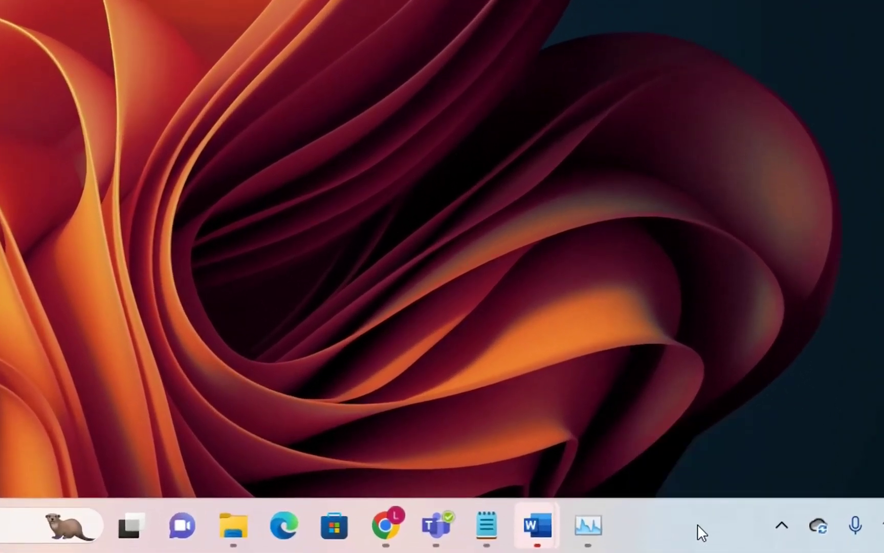
# From the taskbar's context menu reach Taskbar settings and enable 'Show seconds in system tray clock'.
pyautogui.rightClick(665, 523)
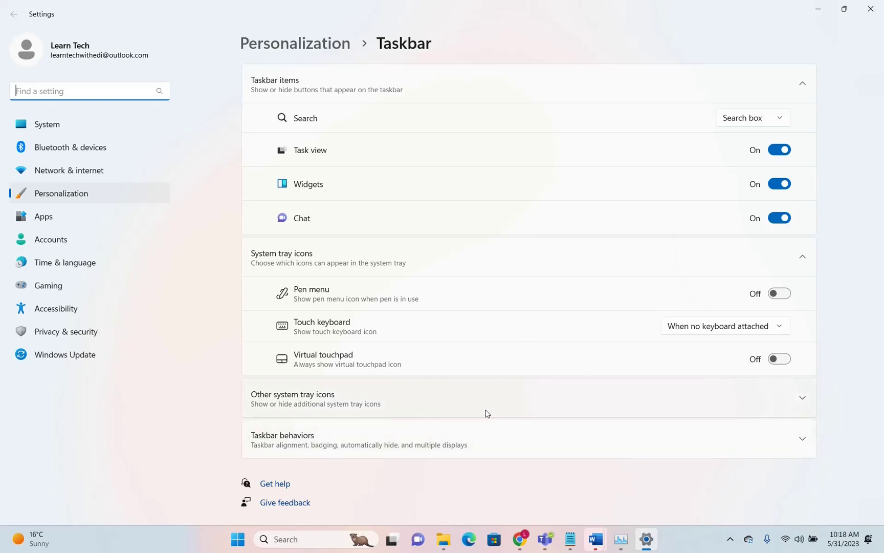
pyautogui.click(501, 393)
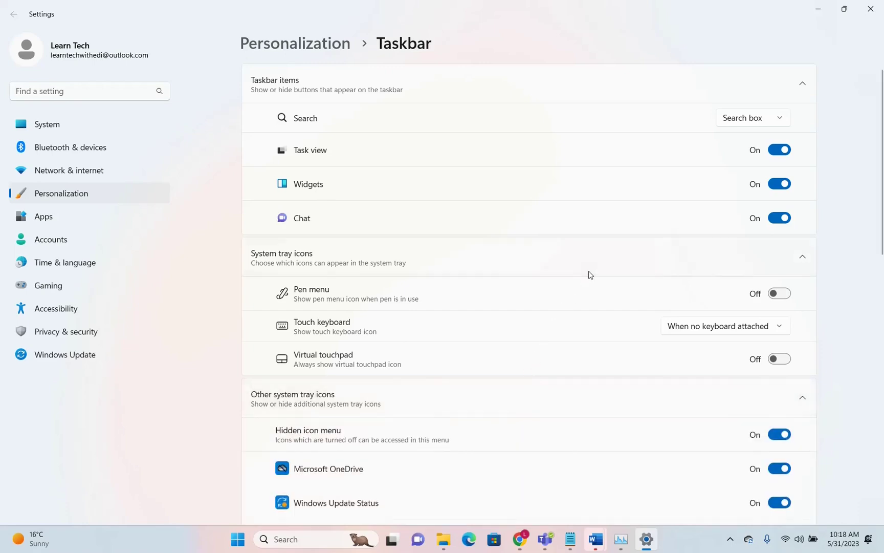
pyautogui.scroll(-4, 591, 275)
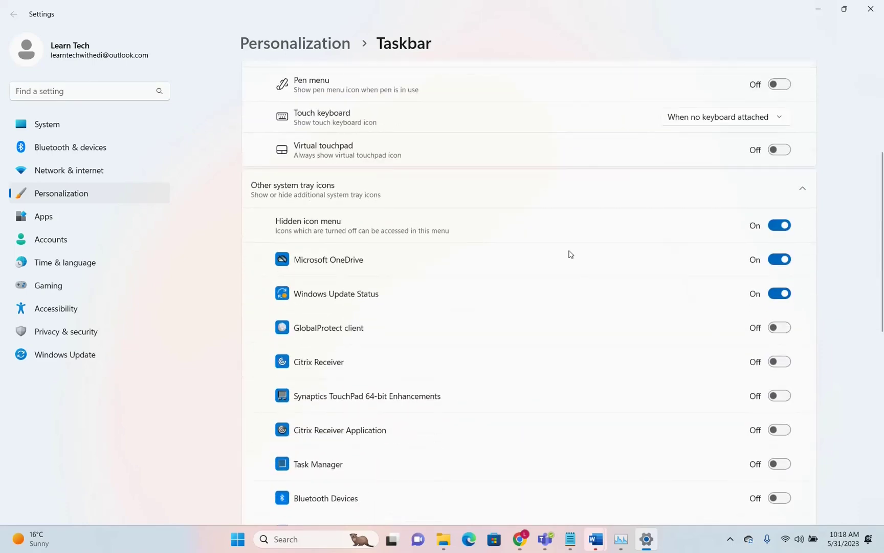
pyautogui.click(475, 189)
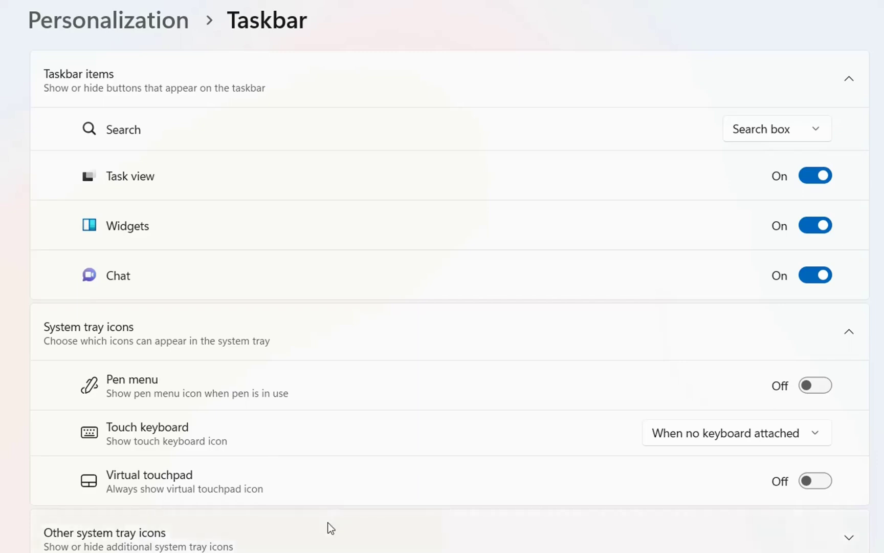
pyautogui.scroll(-7, 446, 445)
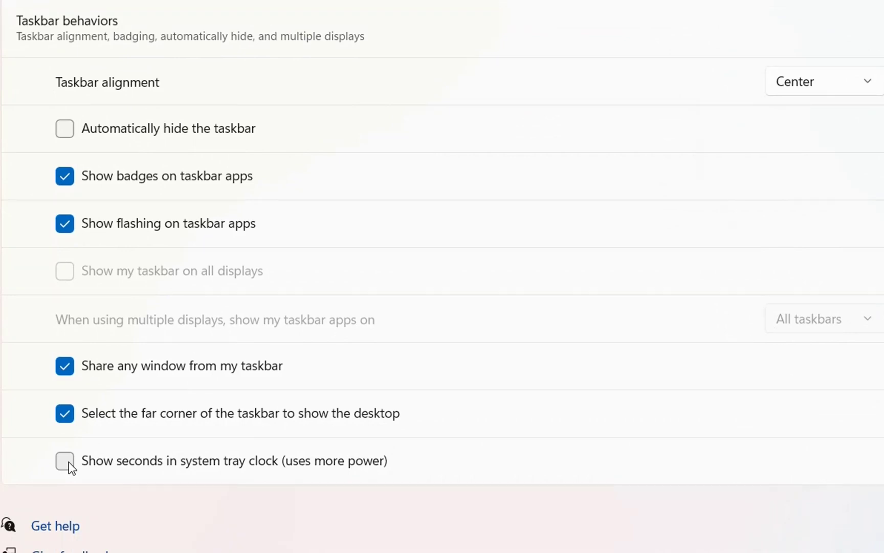
pyautogui.click(68, 462)
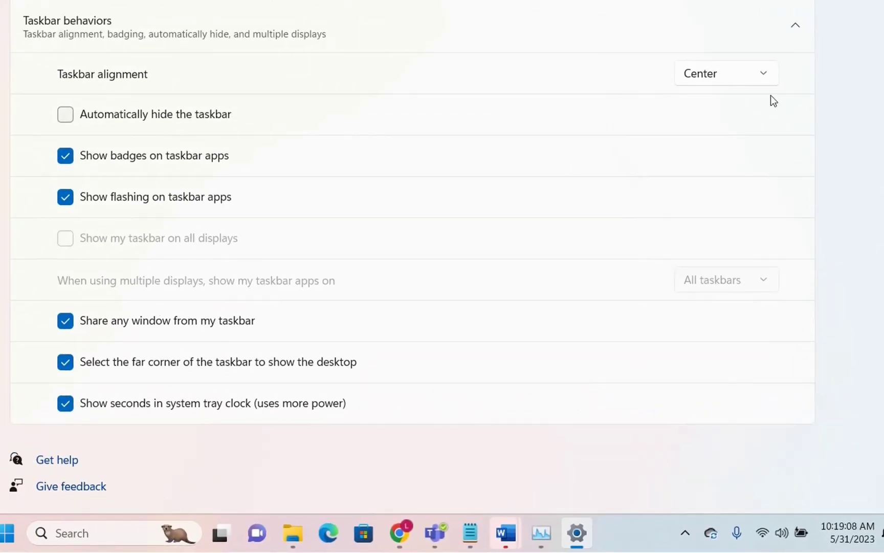
# Search 'setting' and go to the Accessibility section of Settings.
pyautogui.click(883, 542)
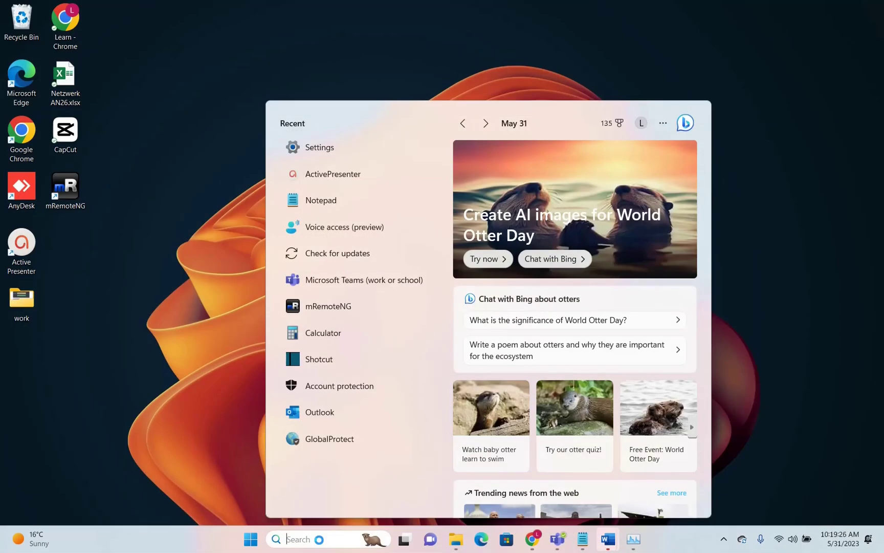
pyautogui.write('setting')
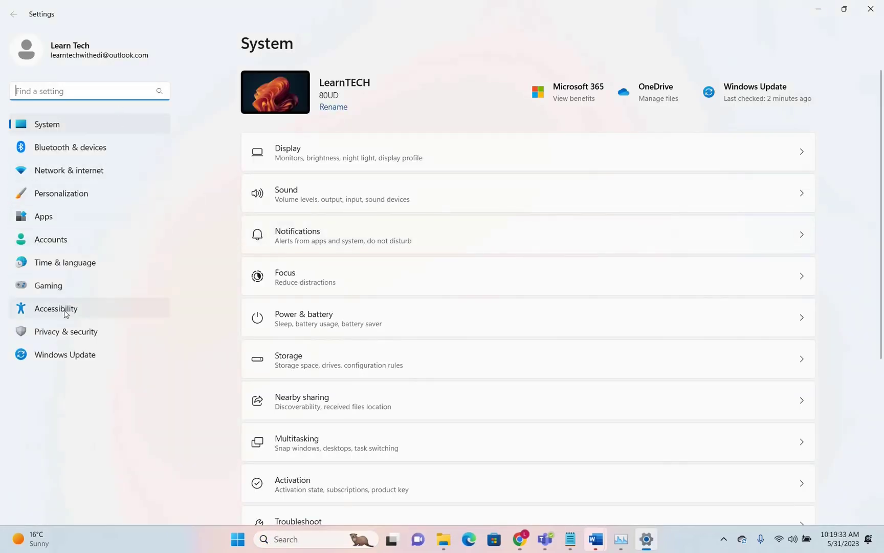
pyautogui.click(64, 308)
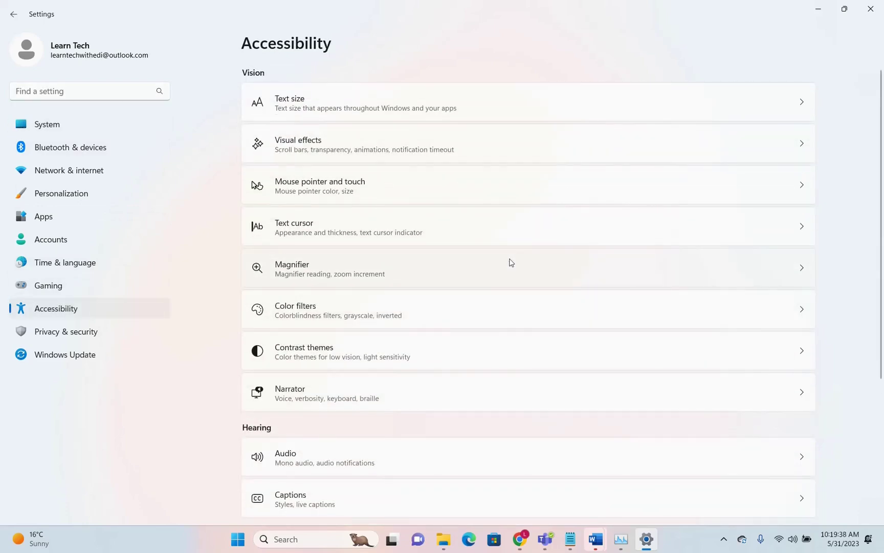
# On the Keyboard page, switch 'Use the Print screen key to open Snipping Tool' off and back on.
pyautogui.scroll(-5, 509, 261)
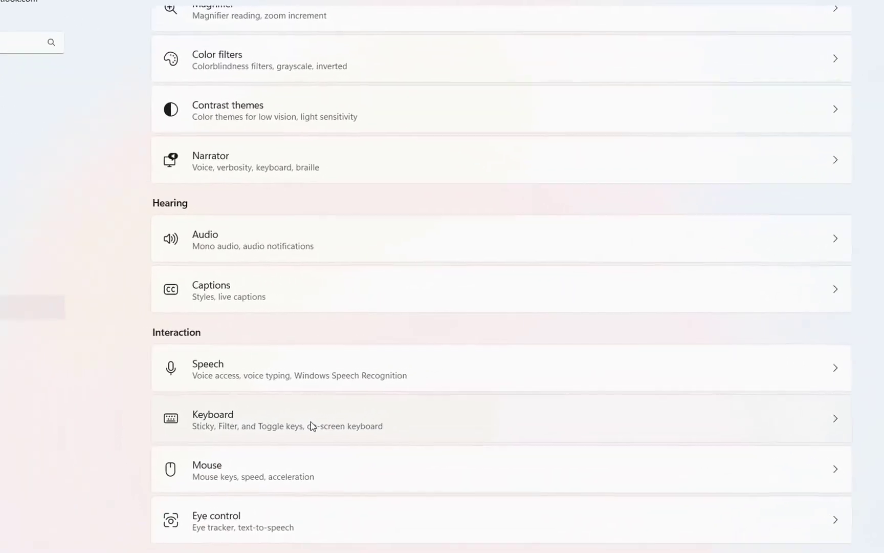
pyautogui.click(320, 428)
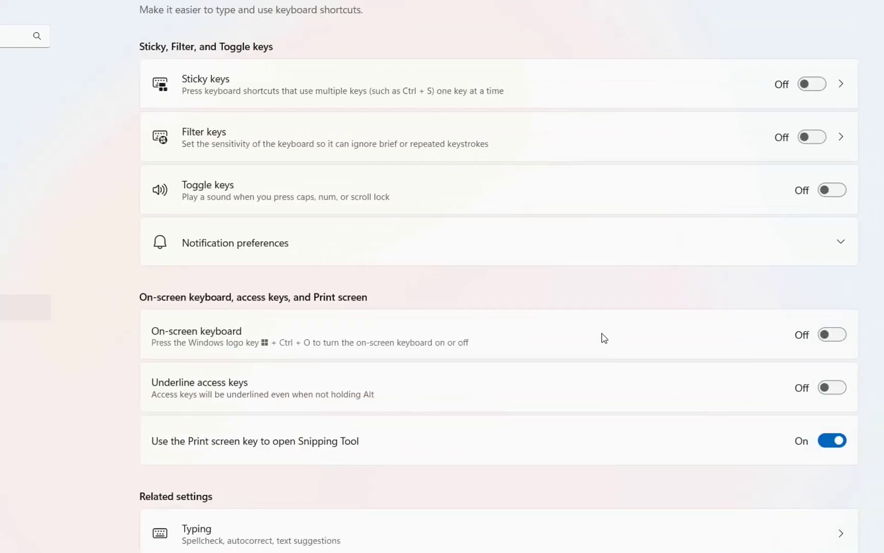
pyautogui.scroll(-4, 599, 336)
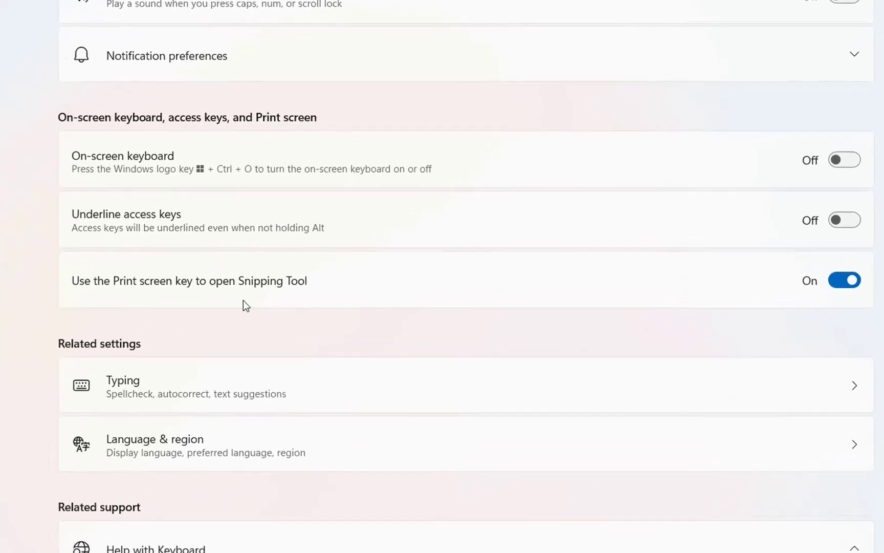
pyautogui.click(863, 294)
pyautogui.click(864, 295)
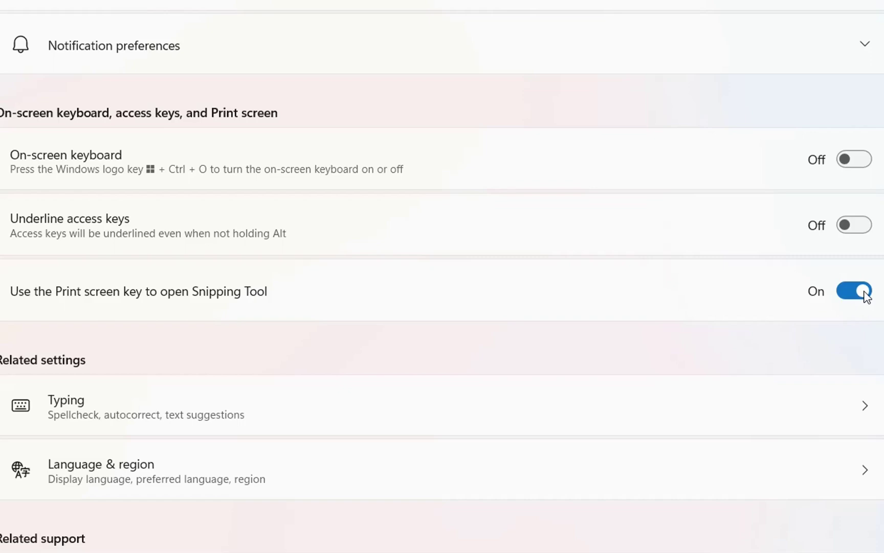
# Press Print Screen twice, capturing two rectangular snips of the Keyboard settings page.
pyautogui.press('Print')
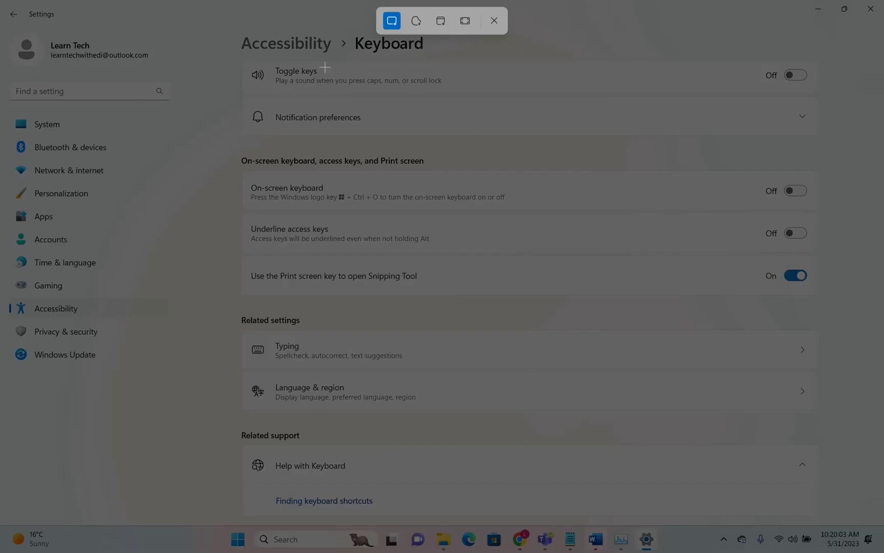
pyautogui.moveTo(203, 34); pyautogui.dragTo(628, 488)
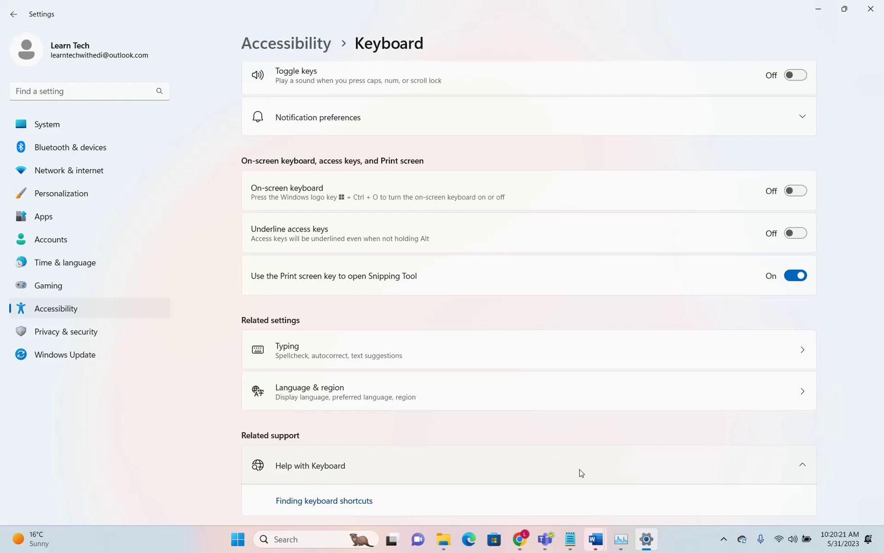
pyautogui.press('Print')
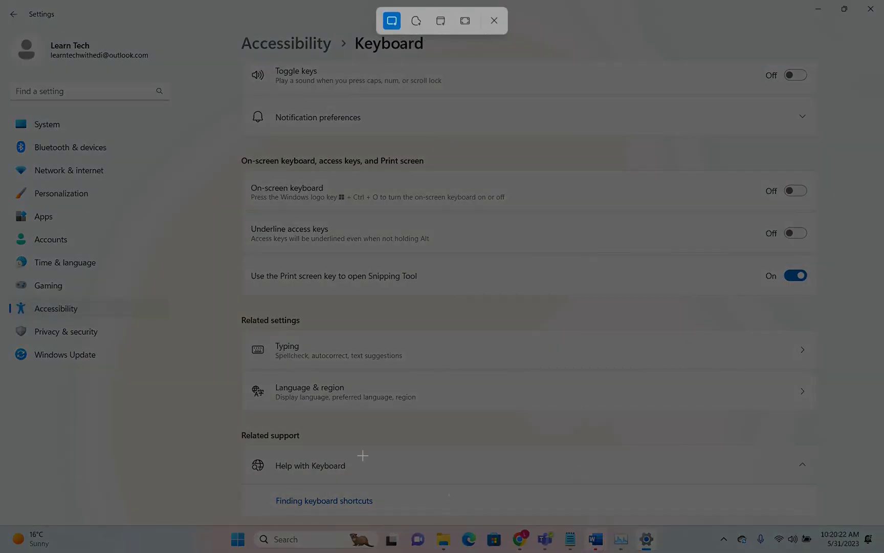
pyautogui.moveTo(232, 119); pyautogui.dragTo(666, 434)
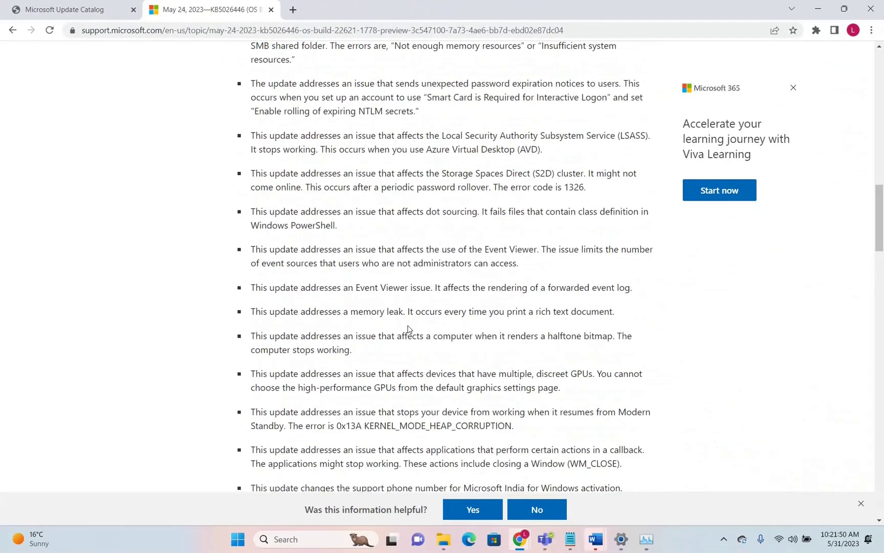
# Scroll the KB5026446 article up to its Improvements section, briefly opening and closing Windows search.
pyautogui.scroll(2, 441, 354)
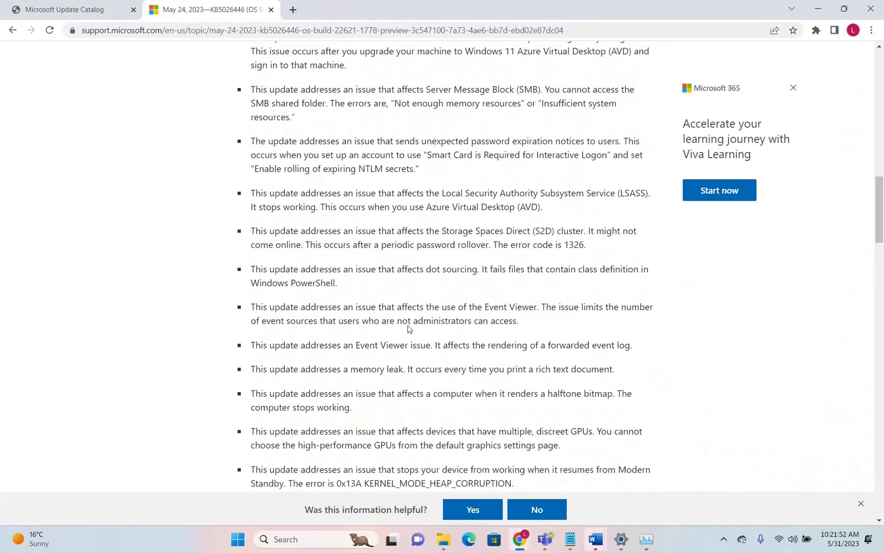
pyautogui.scroll(2, 410, 329)
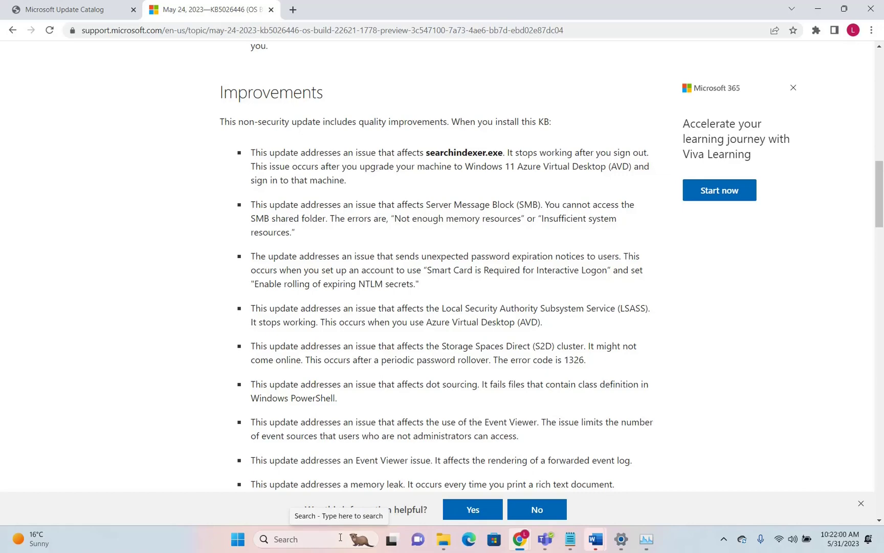
pyautogui.click(340, 538)
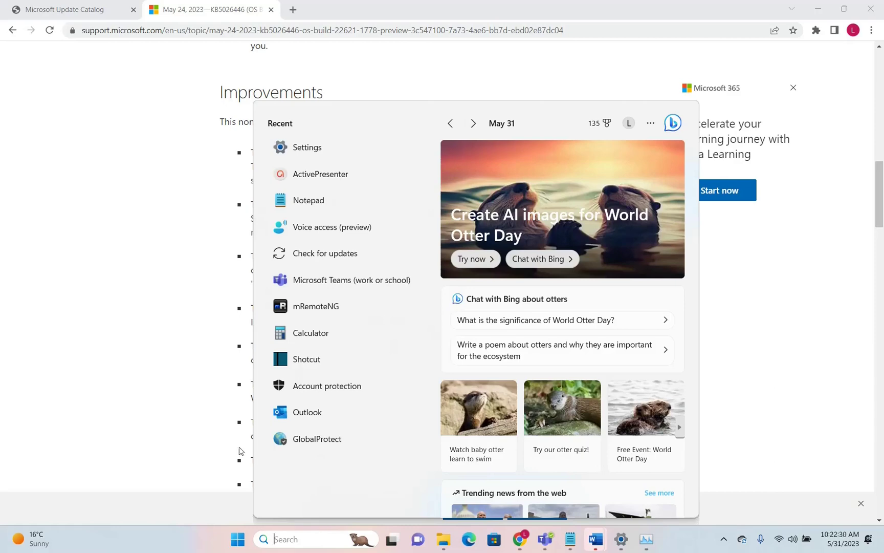
pyautogui.click(215, 416)
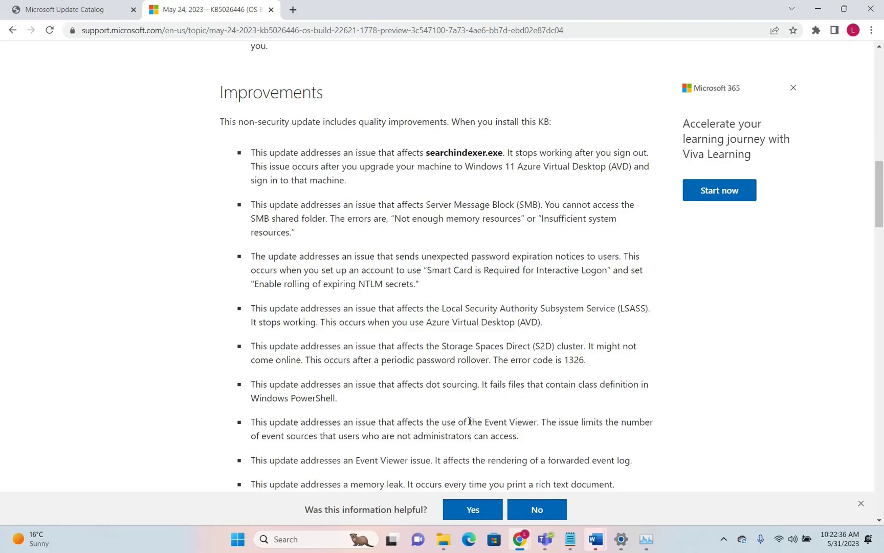
# Run winver and move the About Windows box showing Version 22H2, OS Build 22621.1778.
pyautogui.click(332, 541)
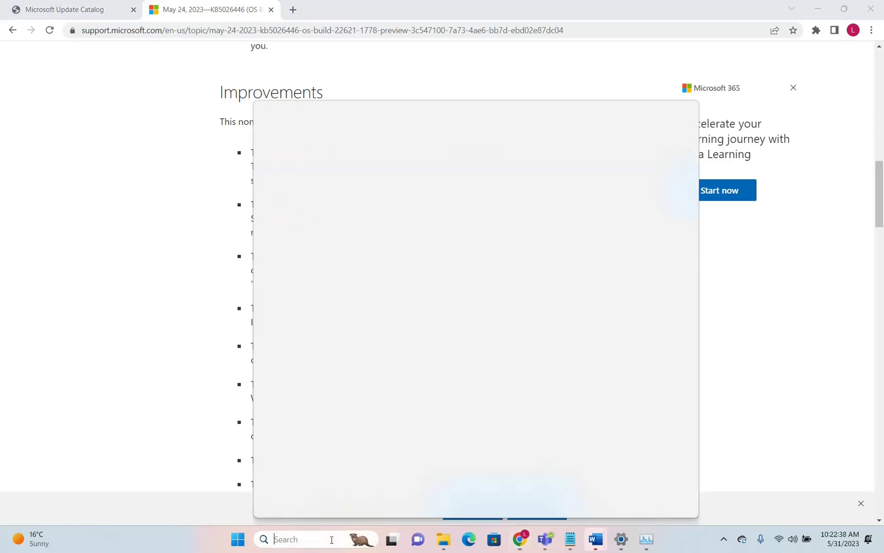
pyautogui.write('winver')
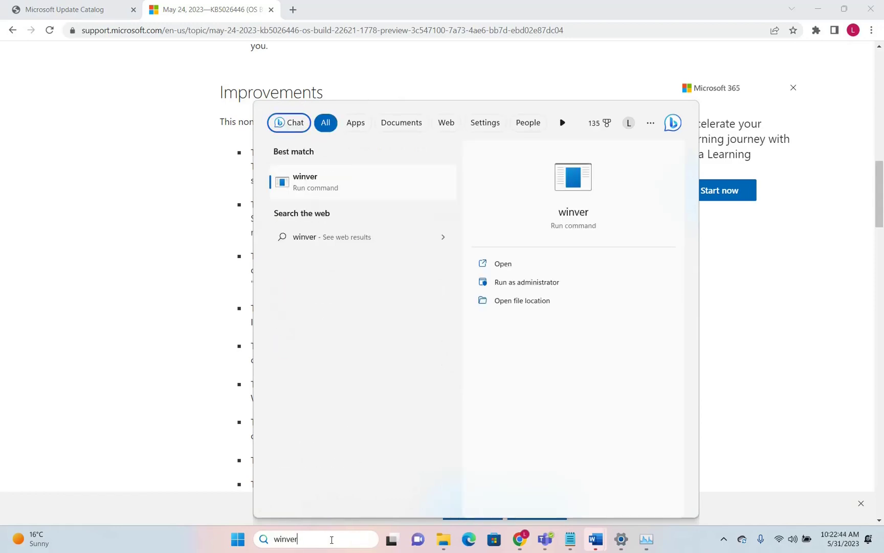
pyautogui.press('Return')
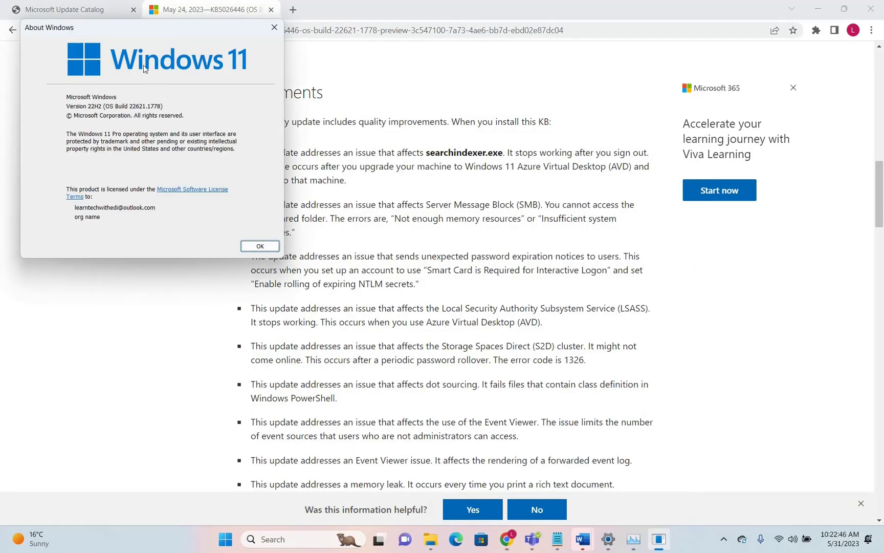
pyautogui.moveTo(134, 32); pyautogui.dragTo(561, 165)
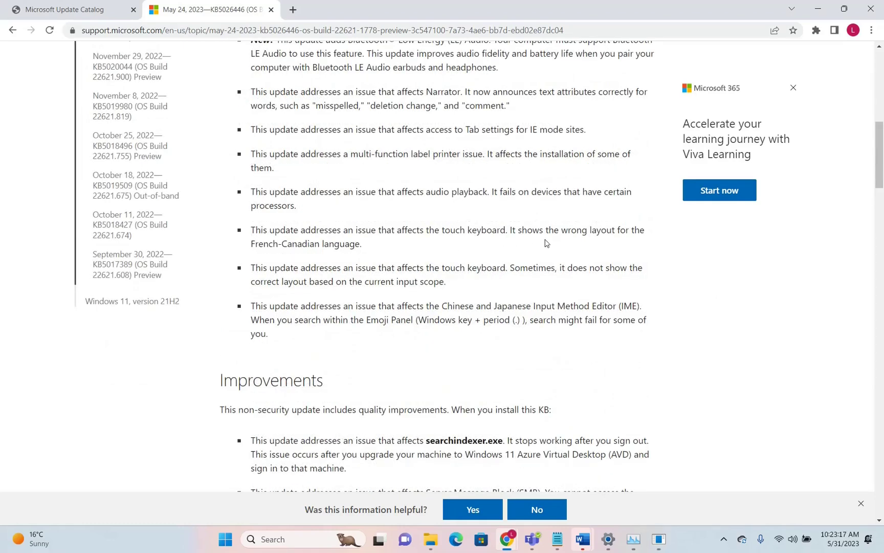
# Scroll the KB5026446 notes past Improvements to the servicing stack update 22621.1771 section.
pyautogui.scroll(3, 523, 251)
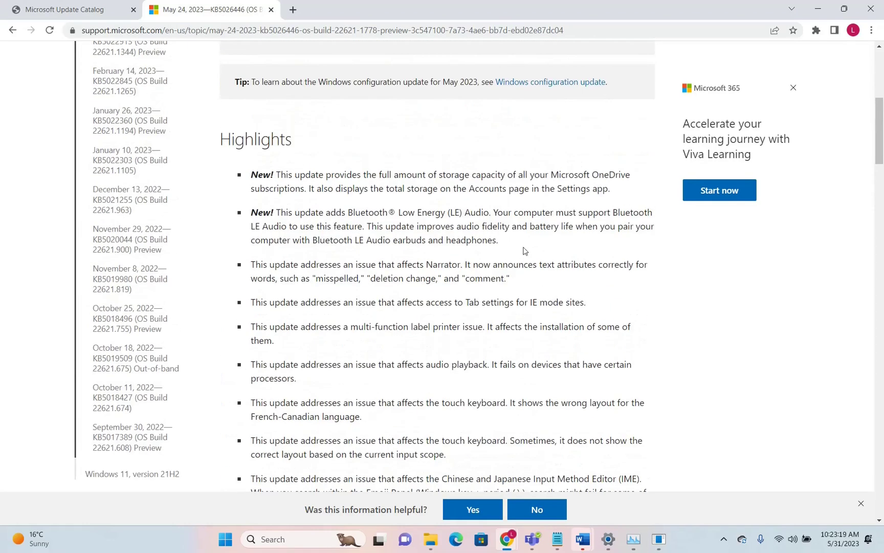
pyautogui.scroll(-10, 461, 297)
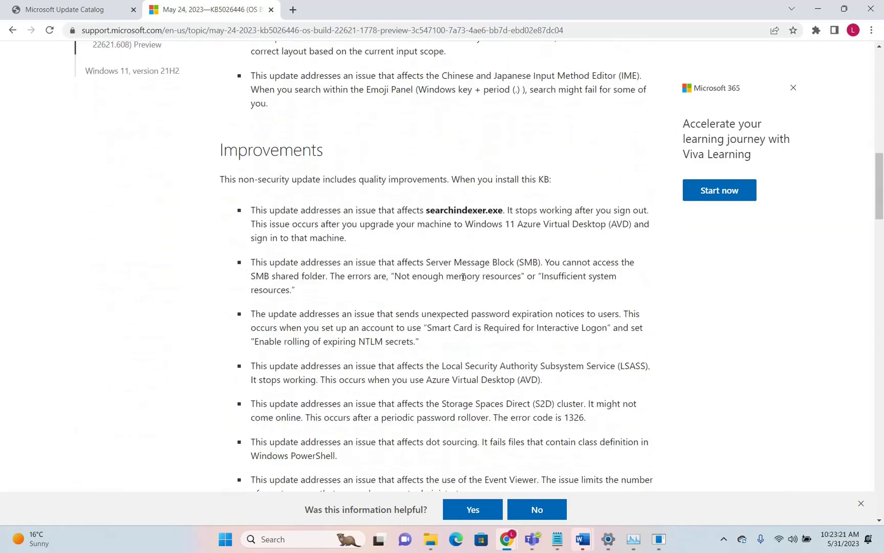
pyautogui.scroll(-13, 464, 277)
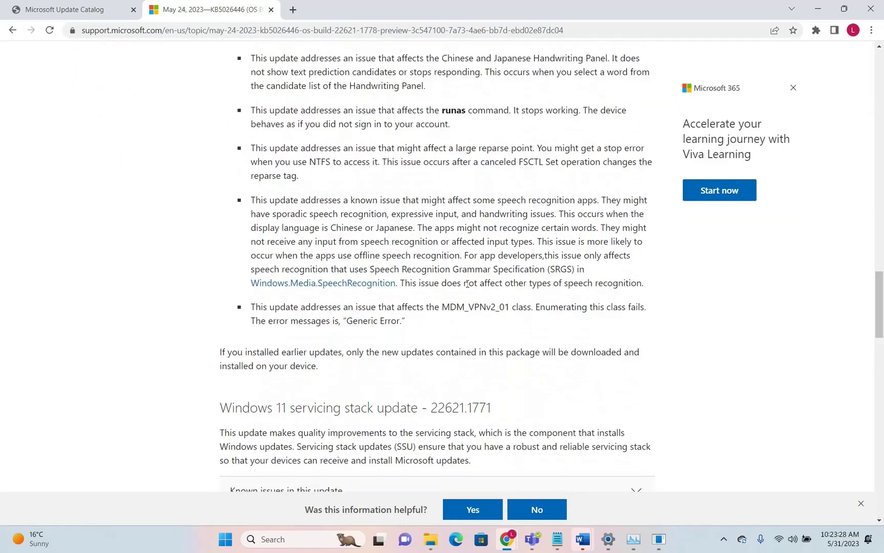